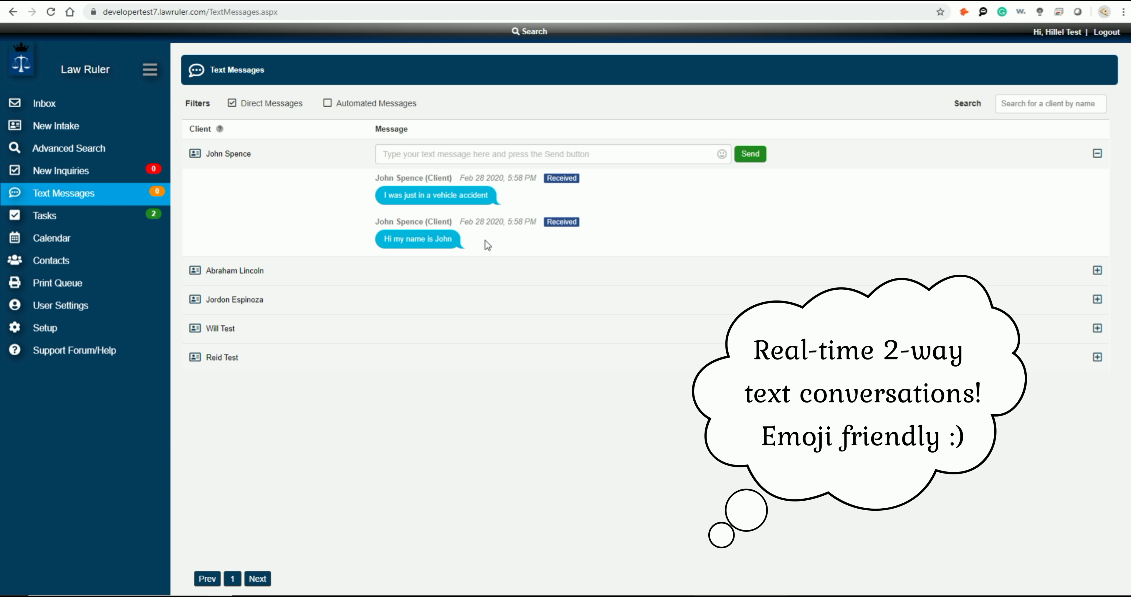
Send the client in the open conversation the text "Oh no! are you ok?" followed by a frowning face emoji.
click(503, 155)
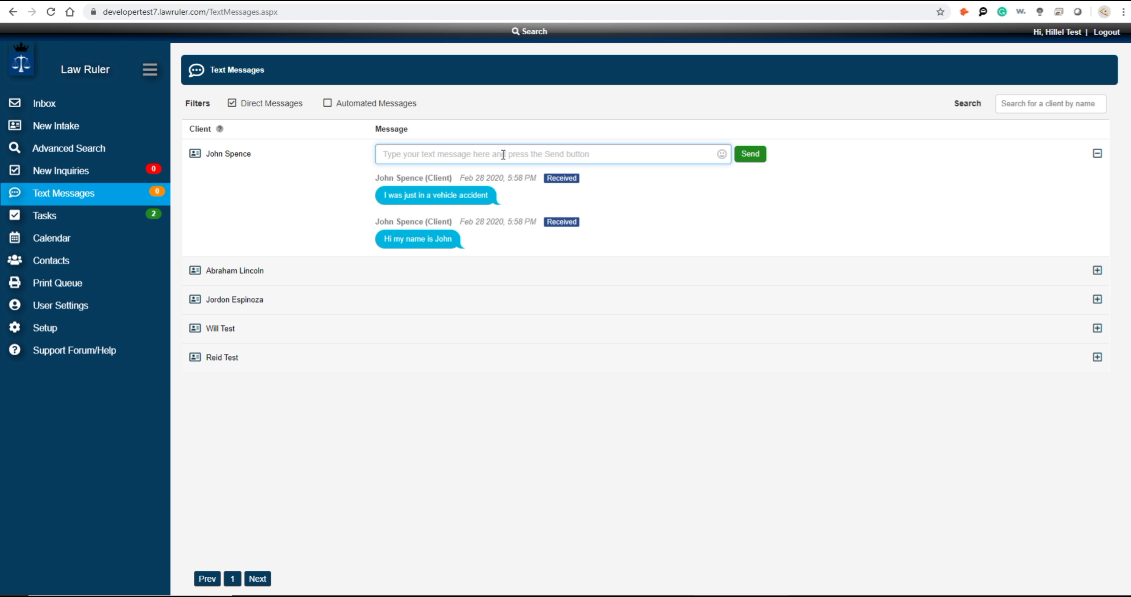
text(Oh no!)
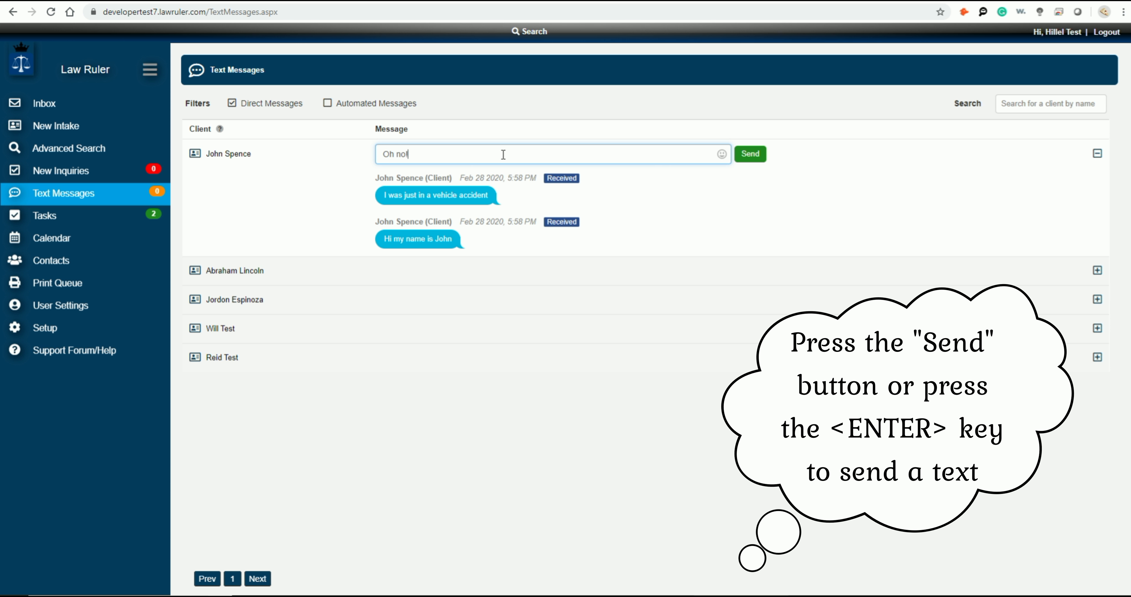
text( are you ok?)
click(722, 154)
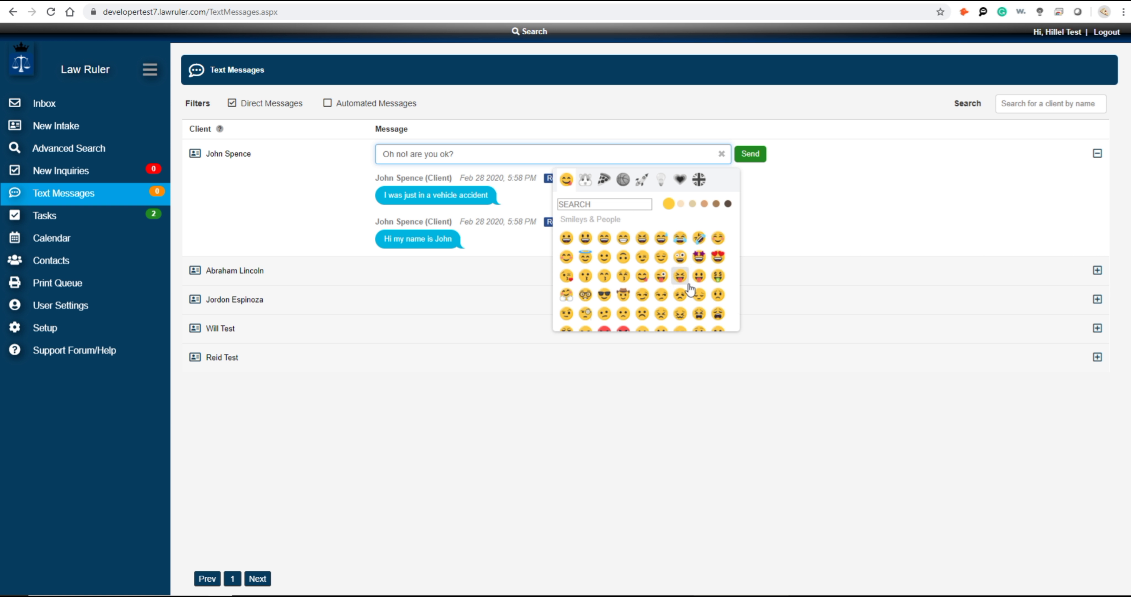
scroll(689, 276, down, 1)
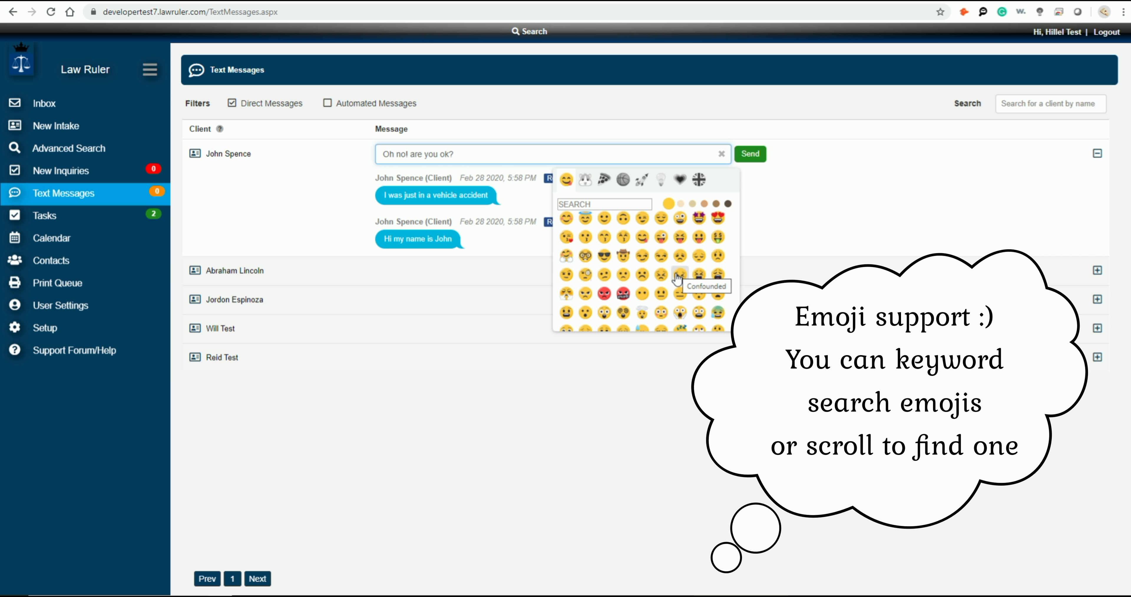
click(679, 275)
click(750, 153)
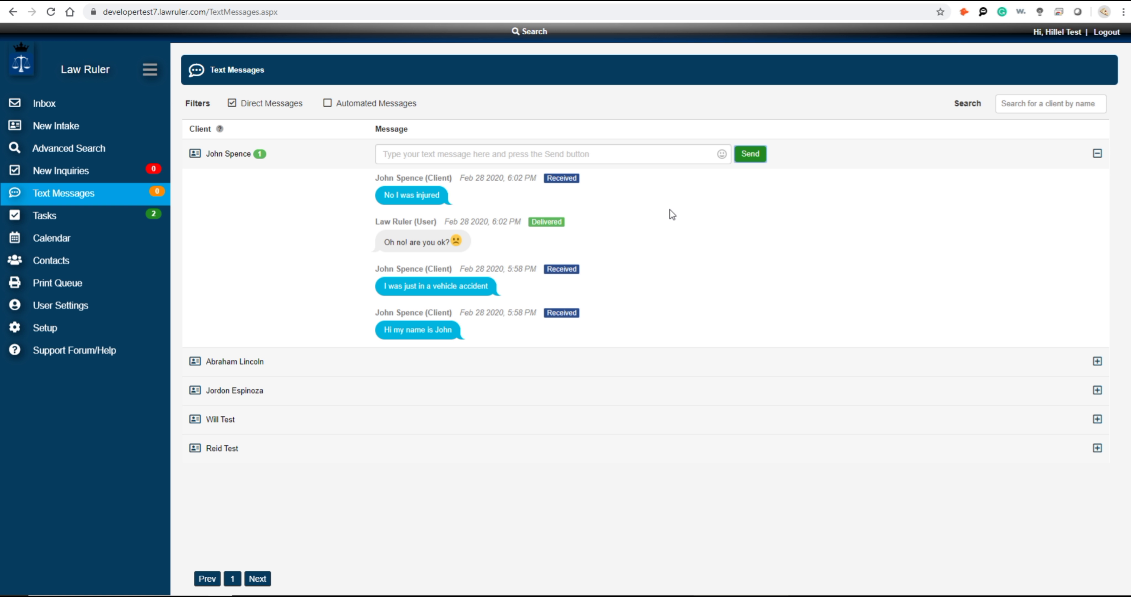
Reply to the client with the text message "Were you at fault in the accident?".
click(597, 154)
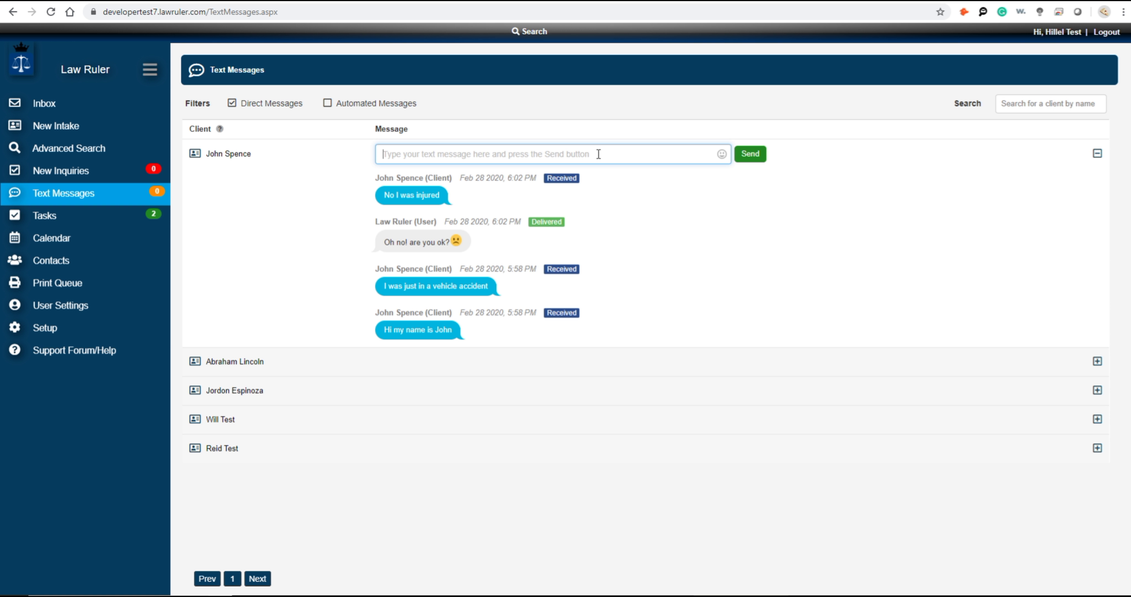
text(Were you a)
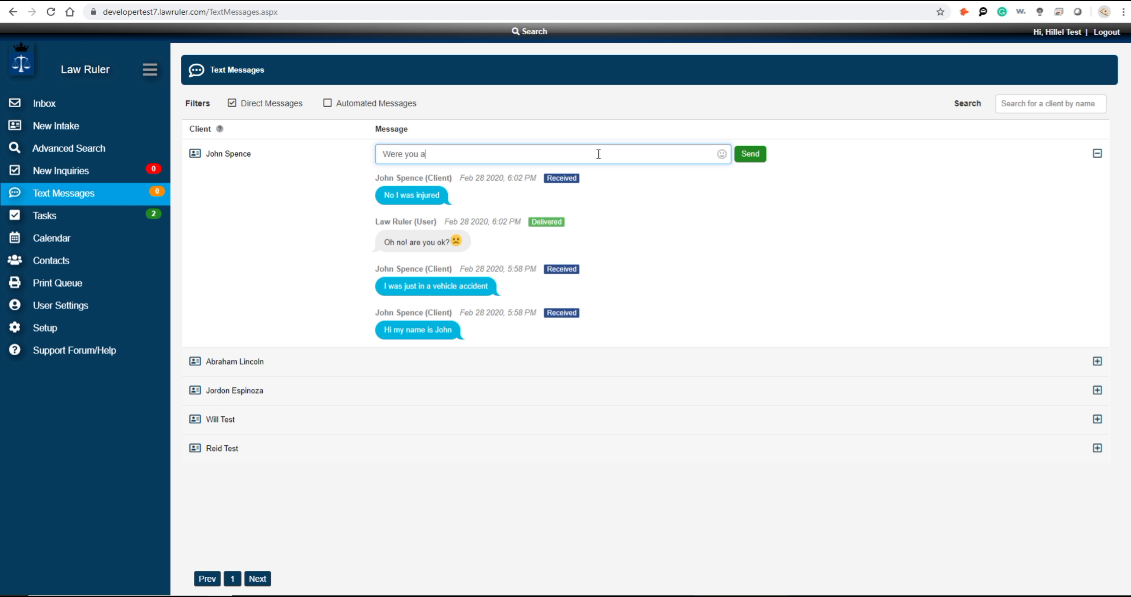
text(t fault in the accindent)
key(BackSpace)
key(BackSpace)
key(BackSpace)
key(BackSpace)
text(dent?)
click(749, 154)
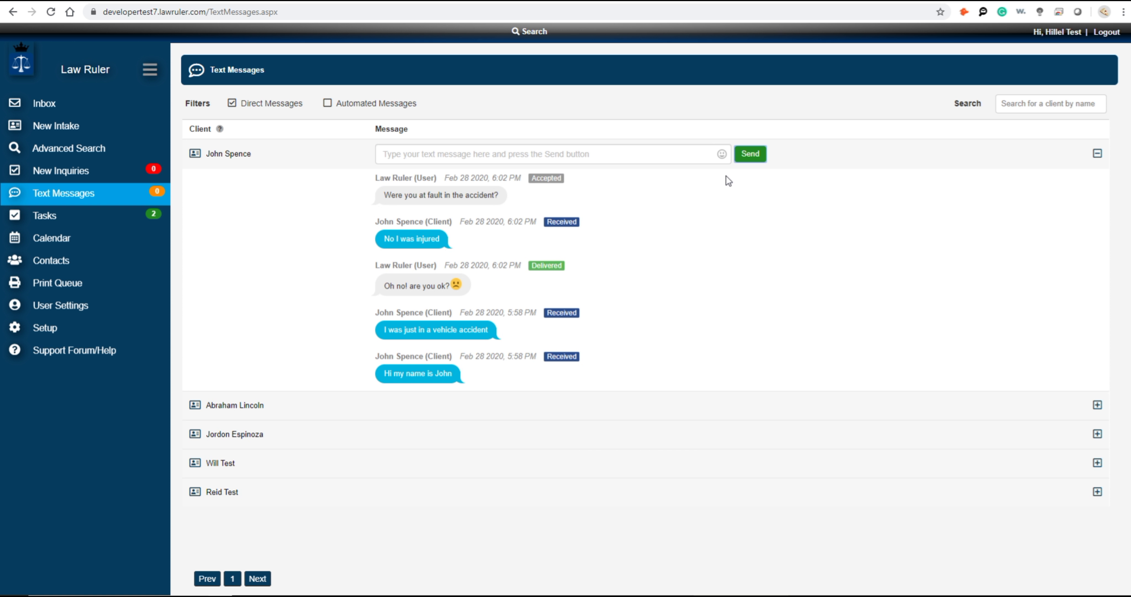
Send the client the text message "Do you have any photos of your vehicle".
click(533, 151)
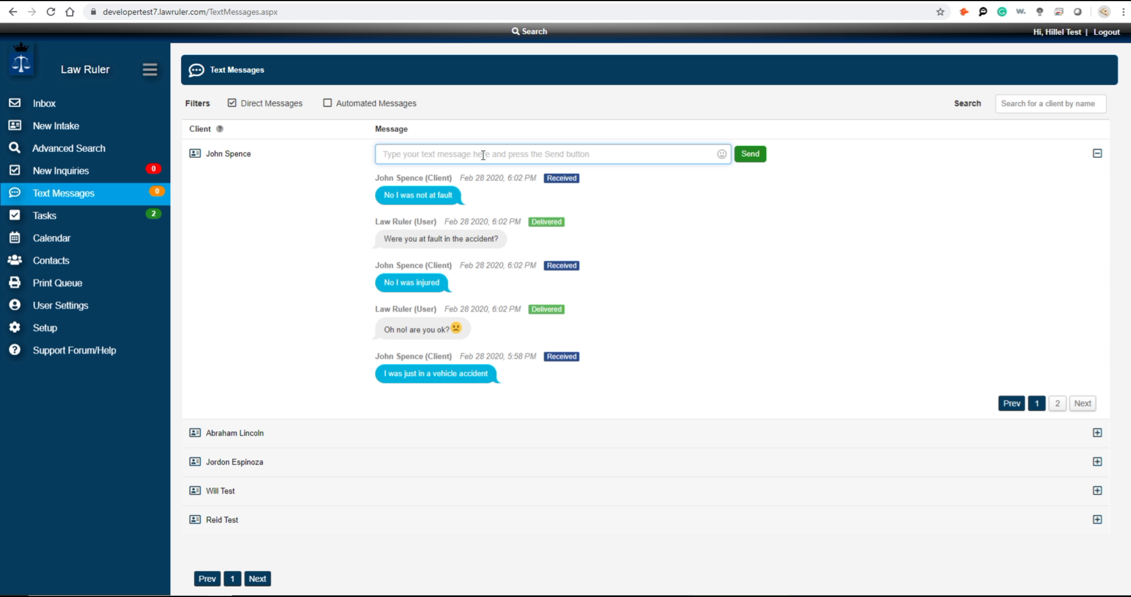
text(D)
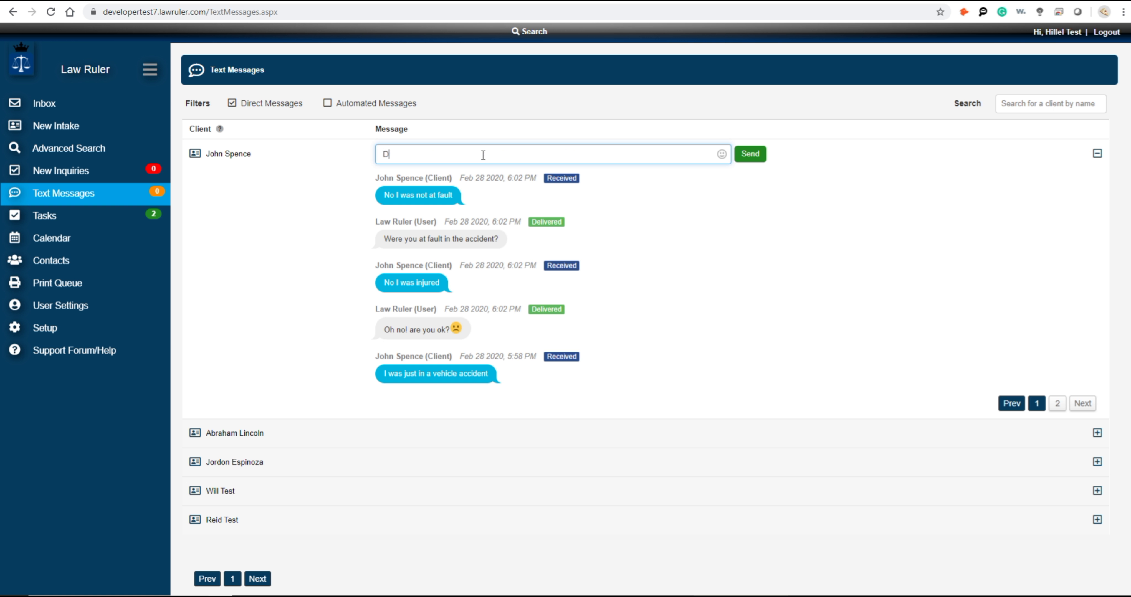
text(o you have any photos of your vehicele)
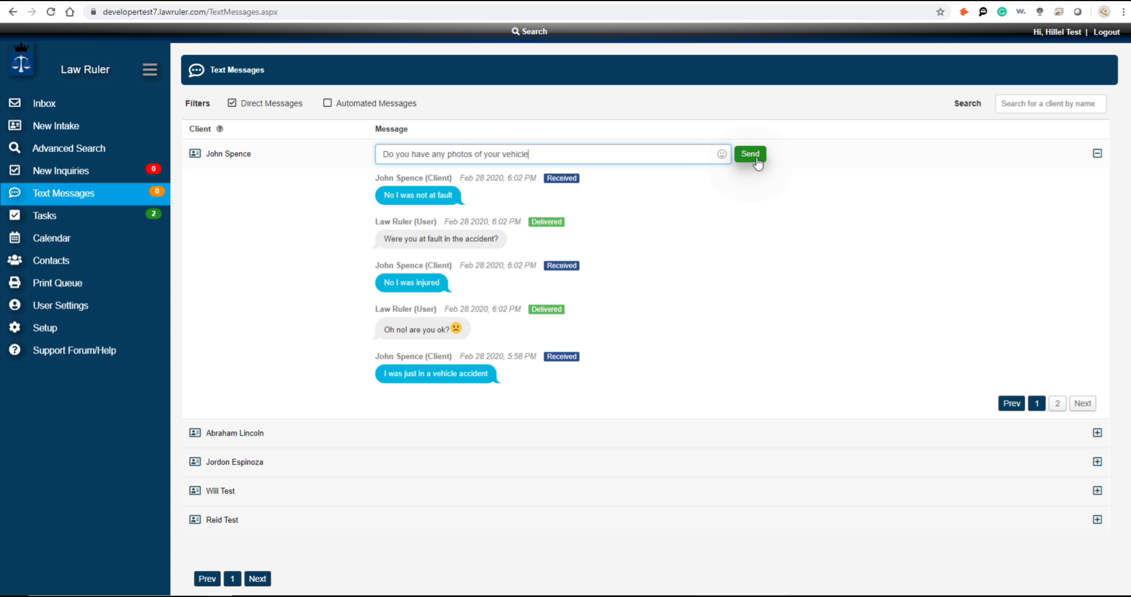
click(751, 157)
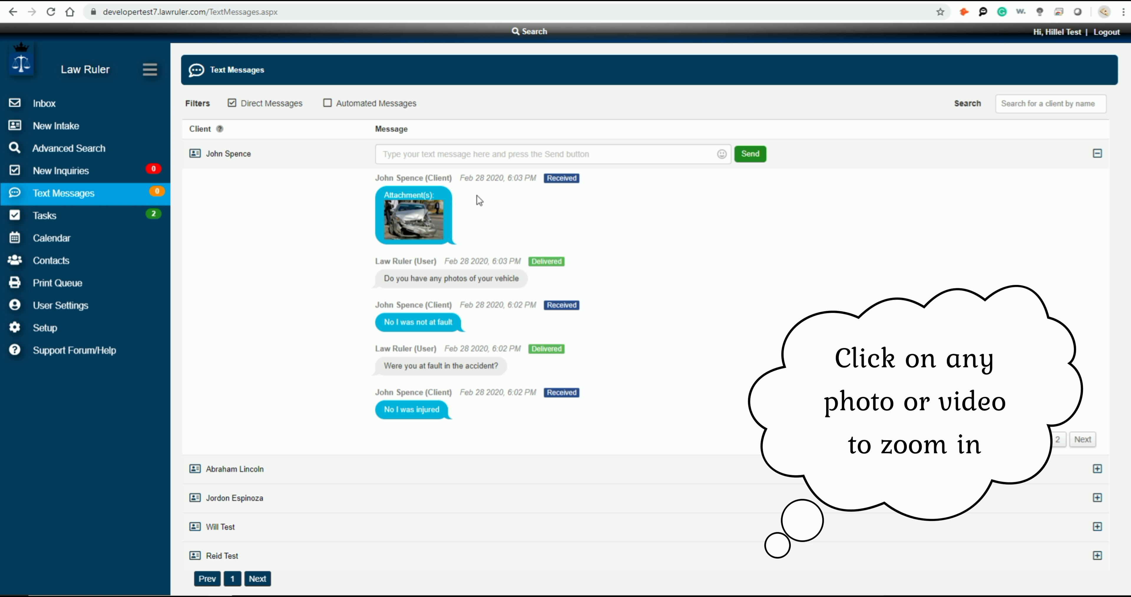
Text the client, addressed by first name, the question "do you have any photos of your injuries?".
click(507, 150)
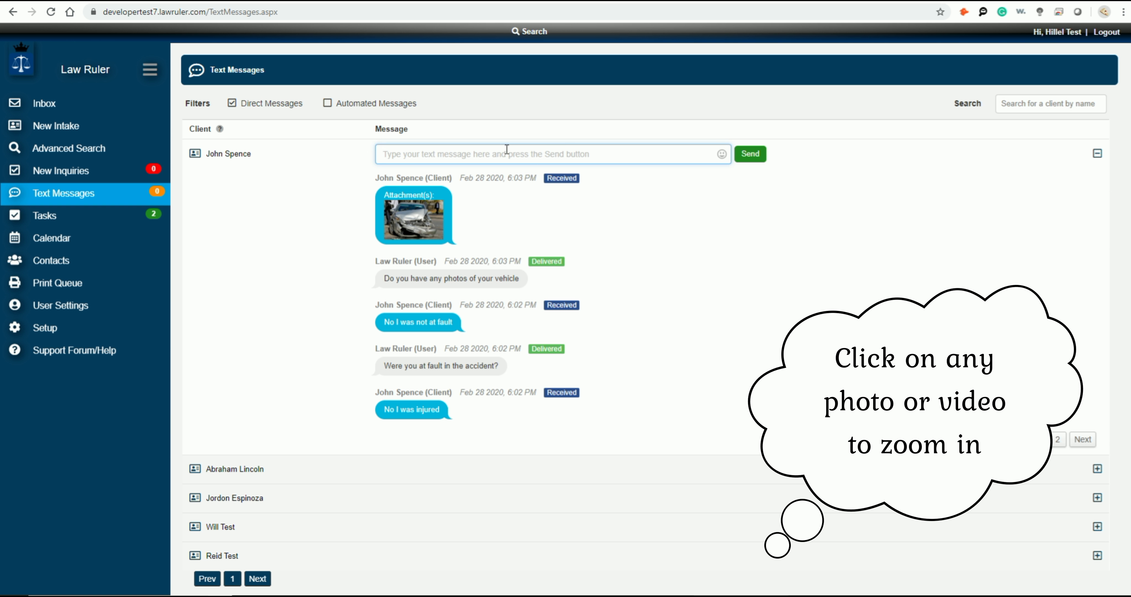
text(Jpo)
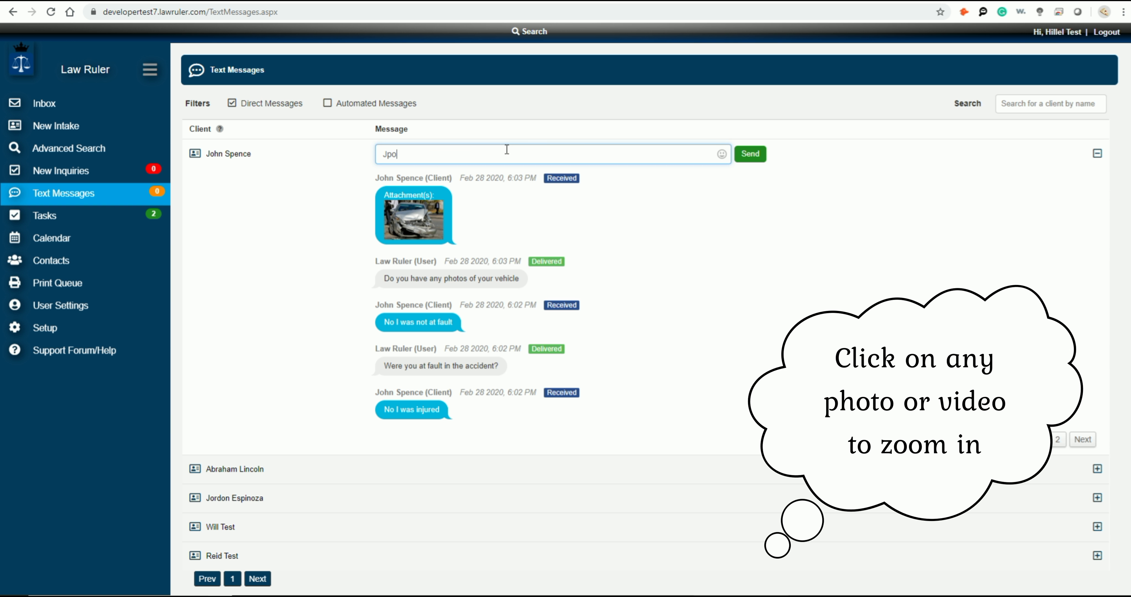
key(BackSpace)
text(ohn)
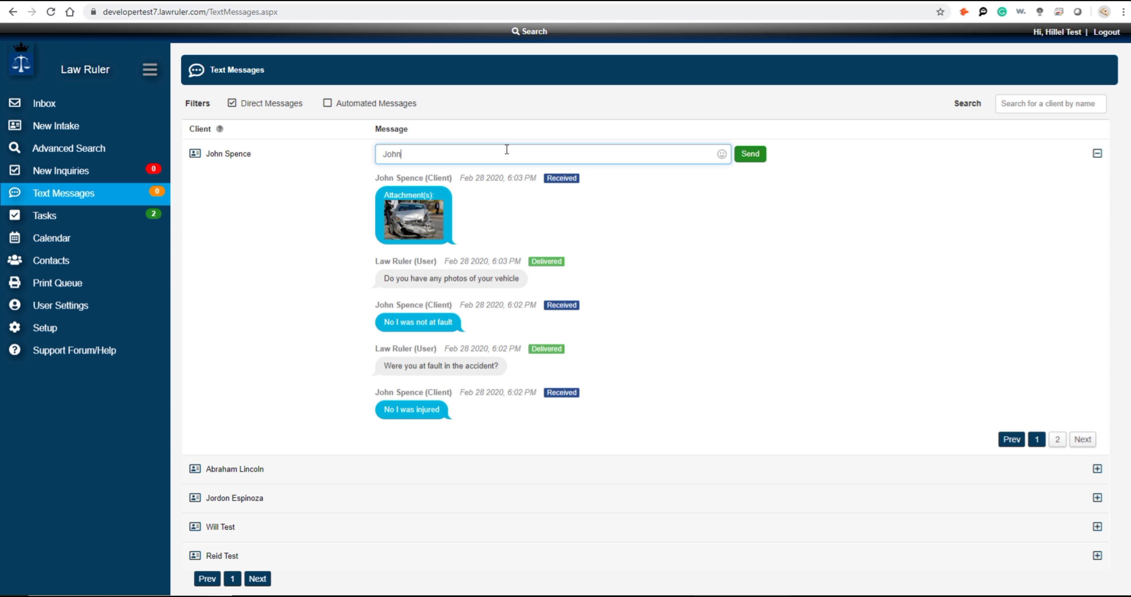
text(, do you have any photos of your injuries?)
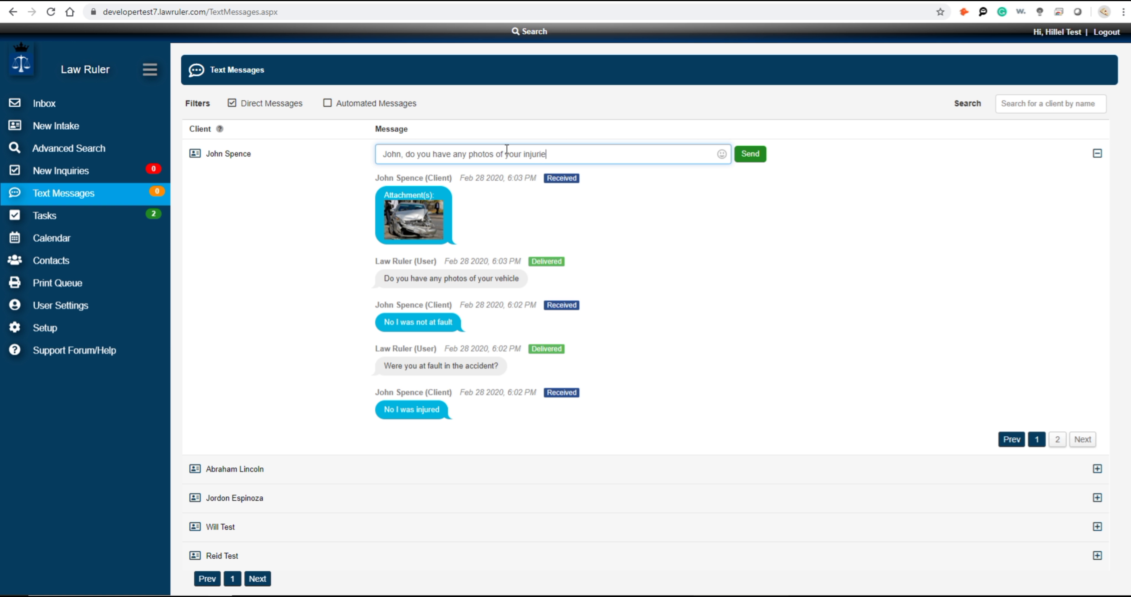
click(750, 154)
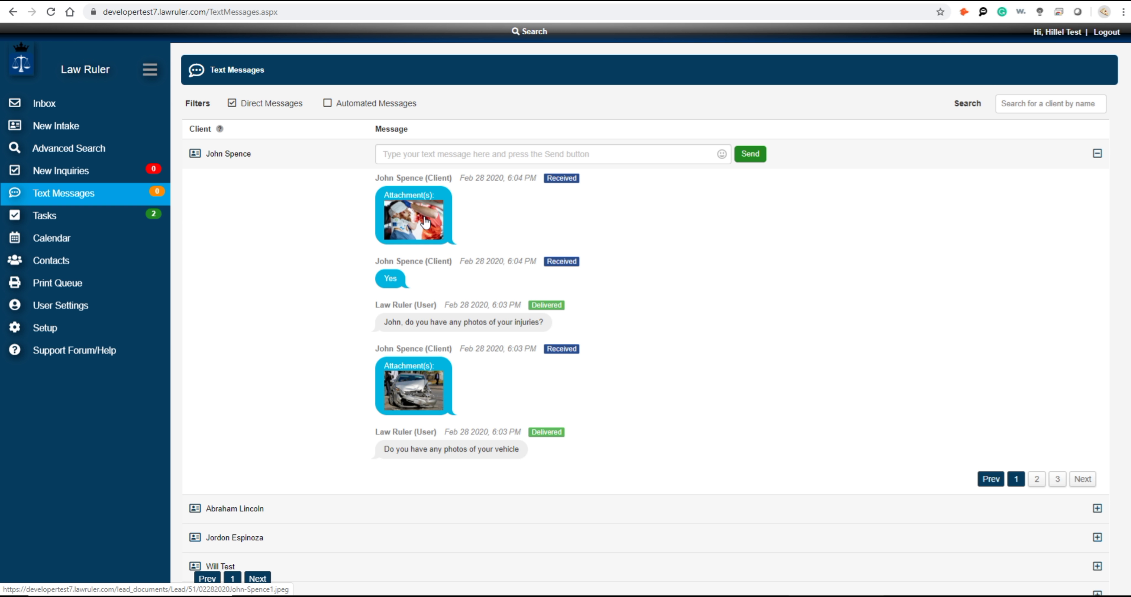
Text the client, addressed by first name, "it looks like you might be qualified for a claim".
click(447, 158)
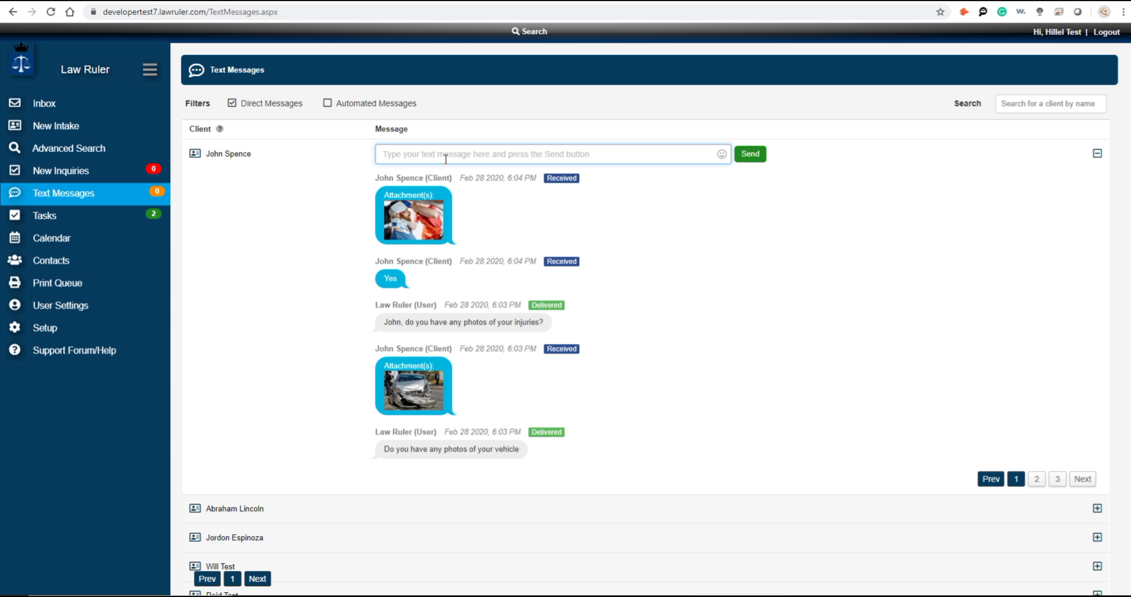
text(John, it looks like you might be qualified for a claim)
click(750, 155)
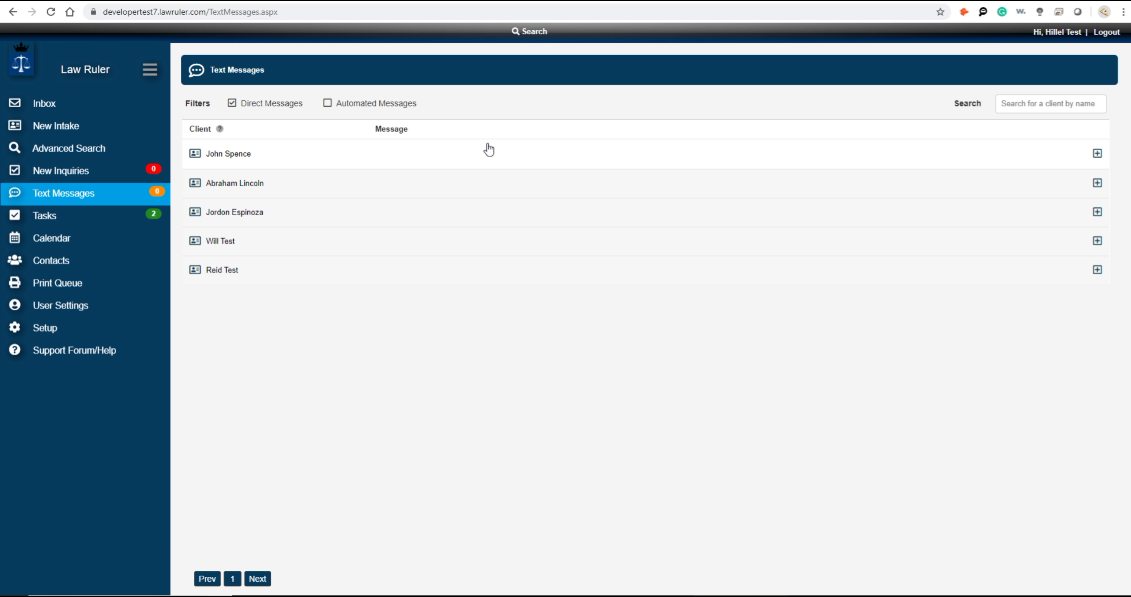
click(372, 161)
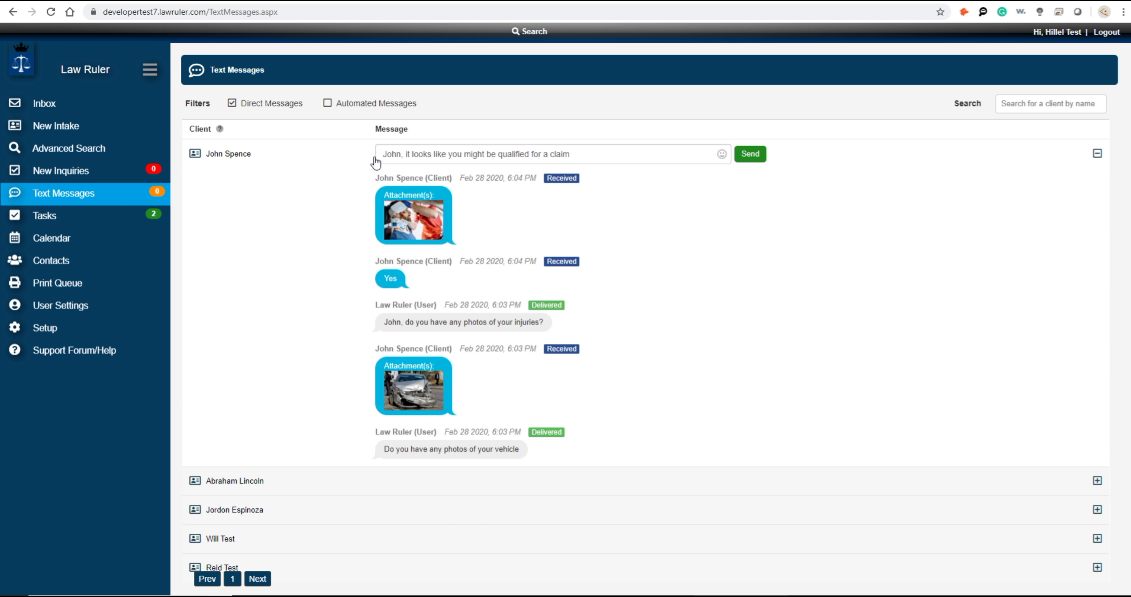
click(751, 155)
Send the client the text message "One of our attorneys will review your case".
click(552, 155)
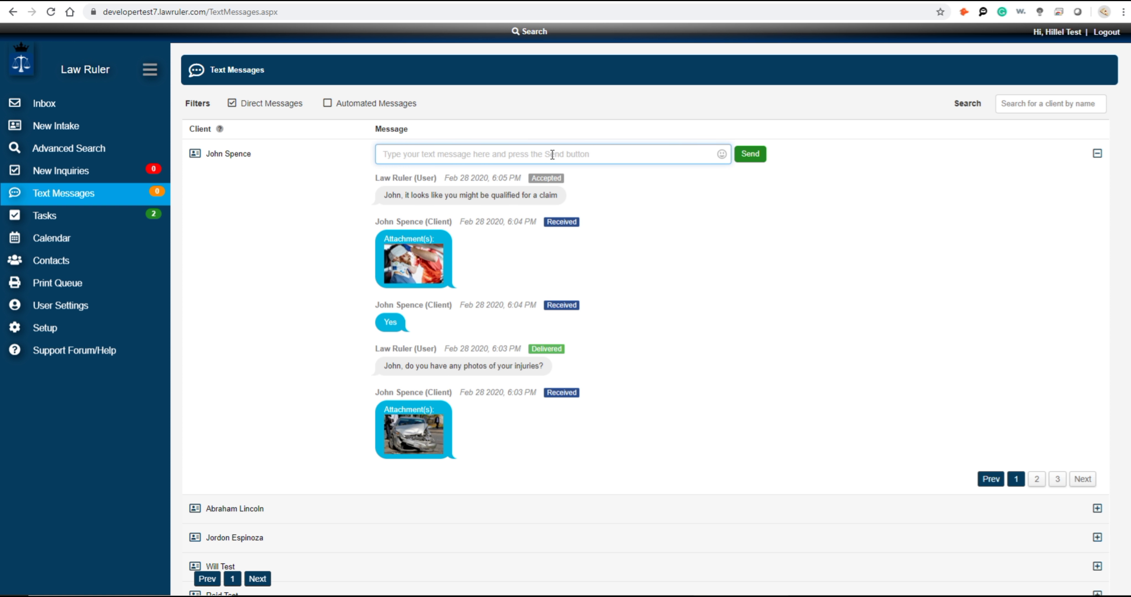
text(One of our at)
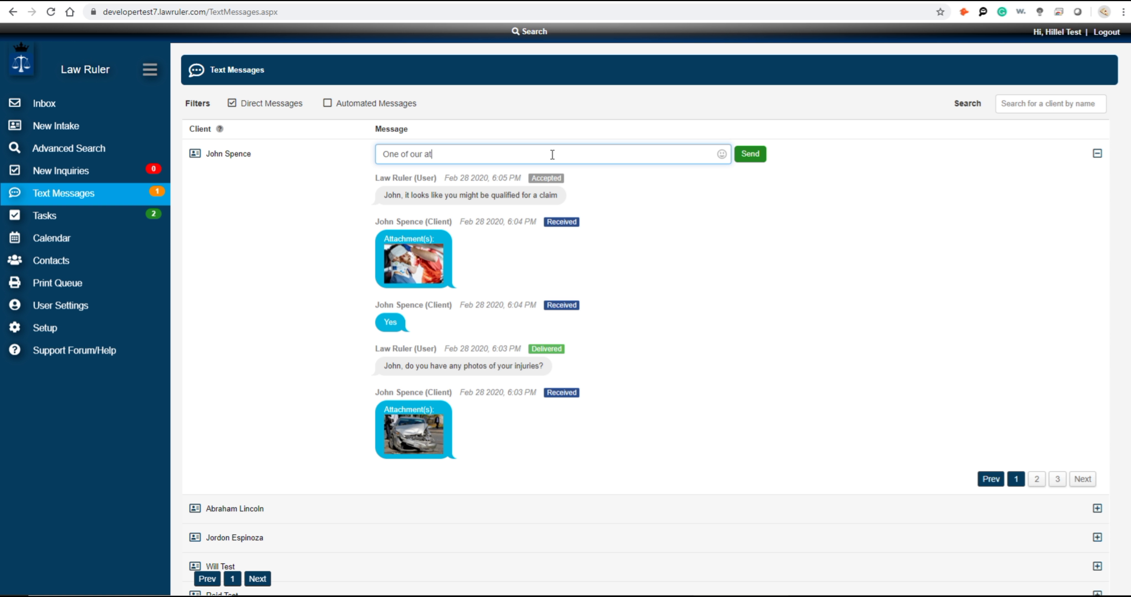
text(torneys wi)
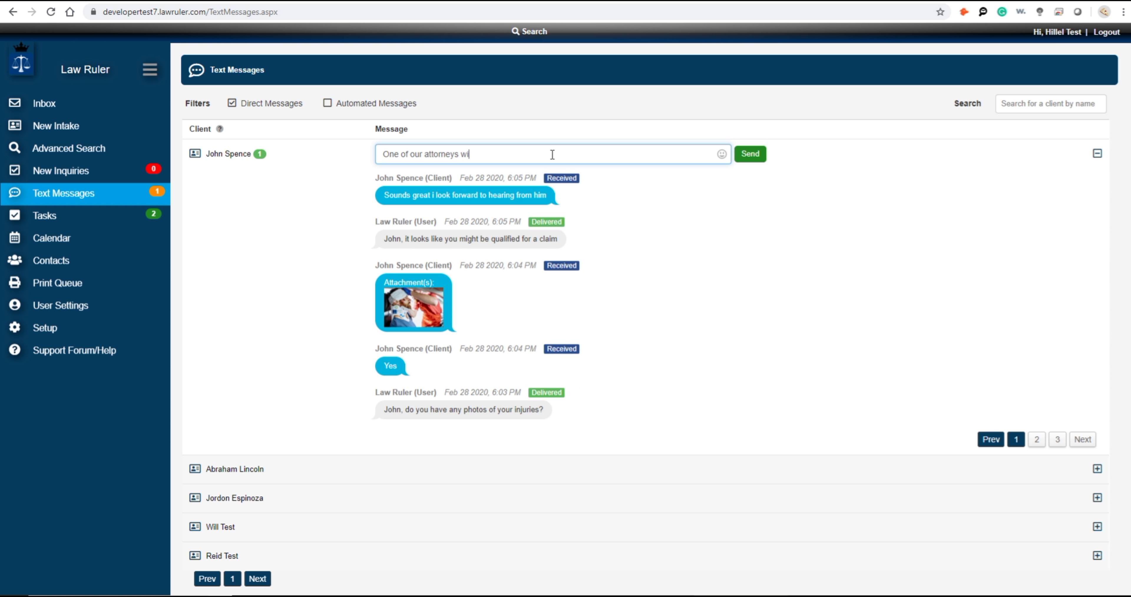
text(ll review your case)
click(747, 153)
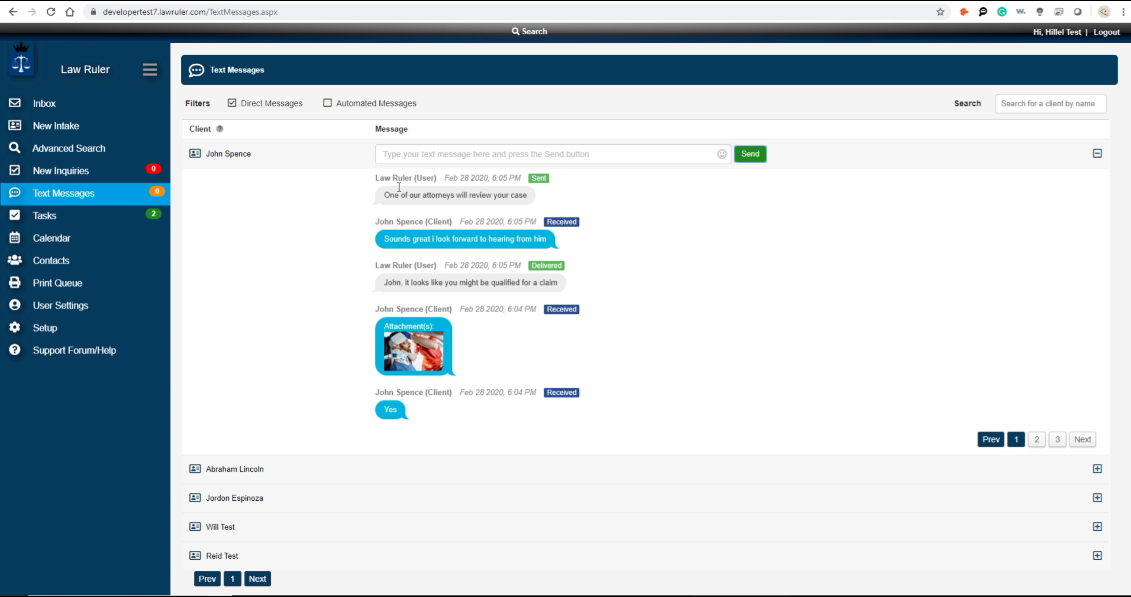
Open the client's record and text "it looks like your are qualified, i will besinding an e-sign to you shortly to sign".
click(196, 154)
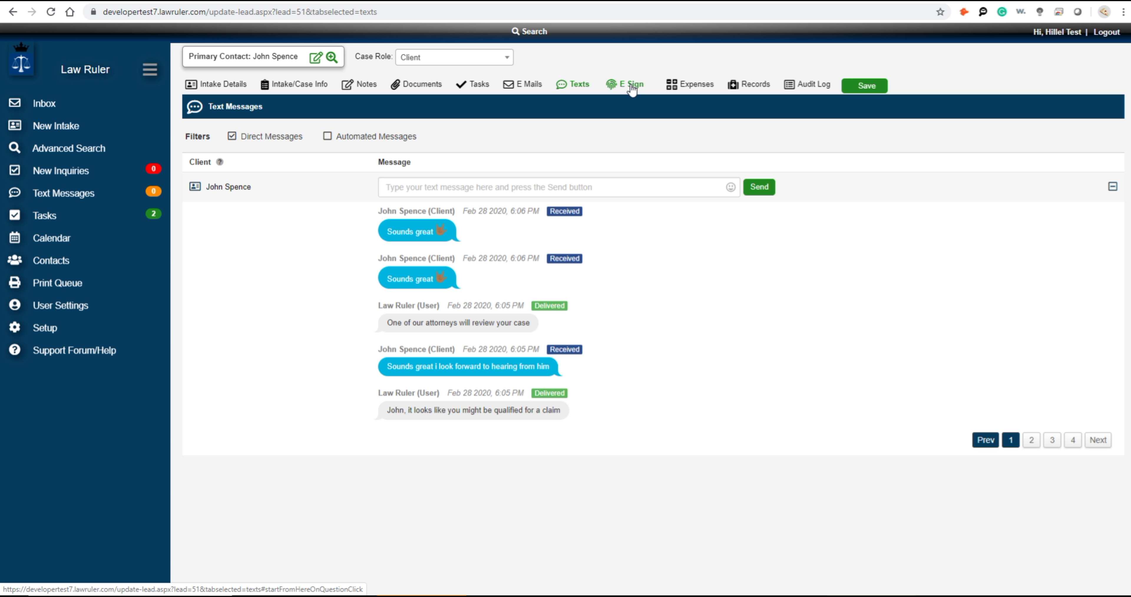
click(478, 189)
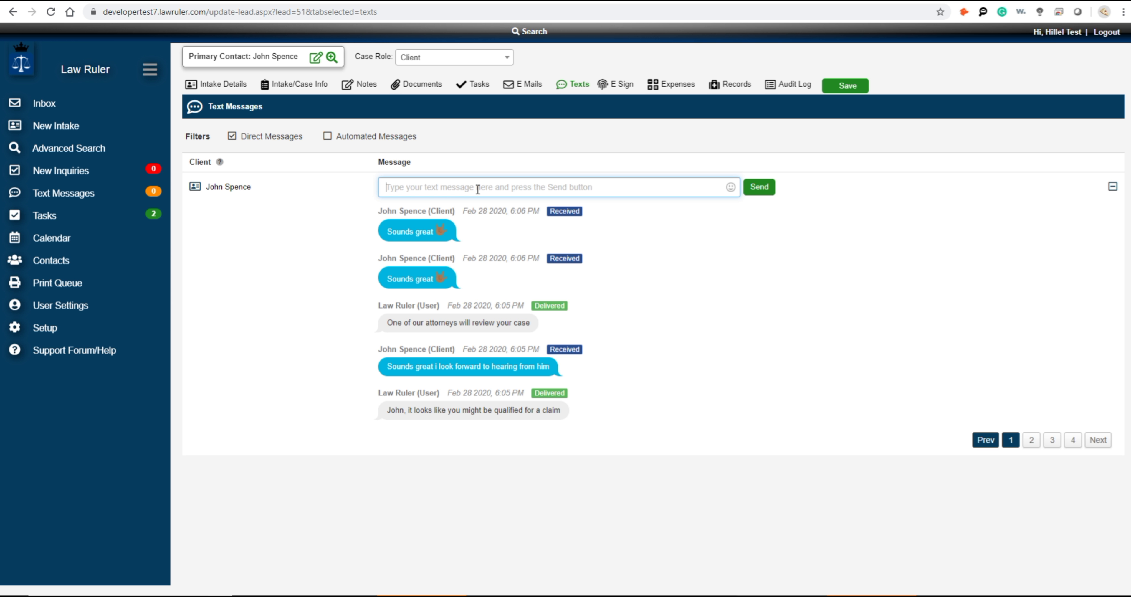
text(it looks )
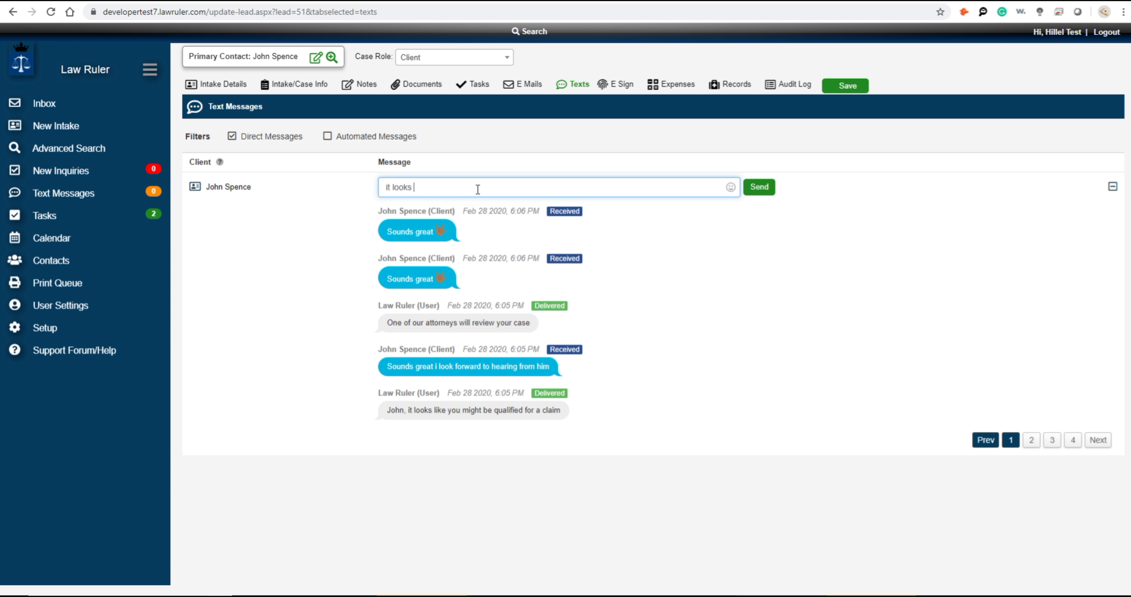
text(like your are qualified, i will besindi)
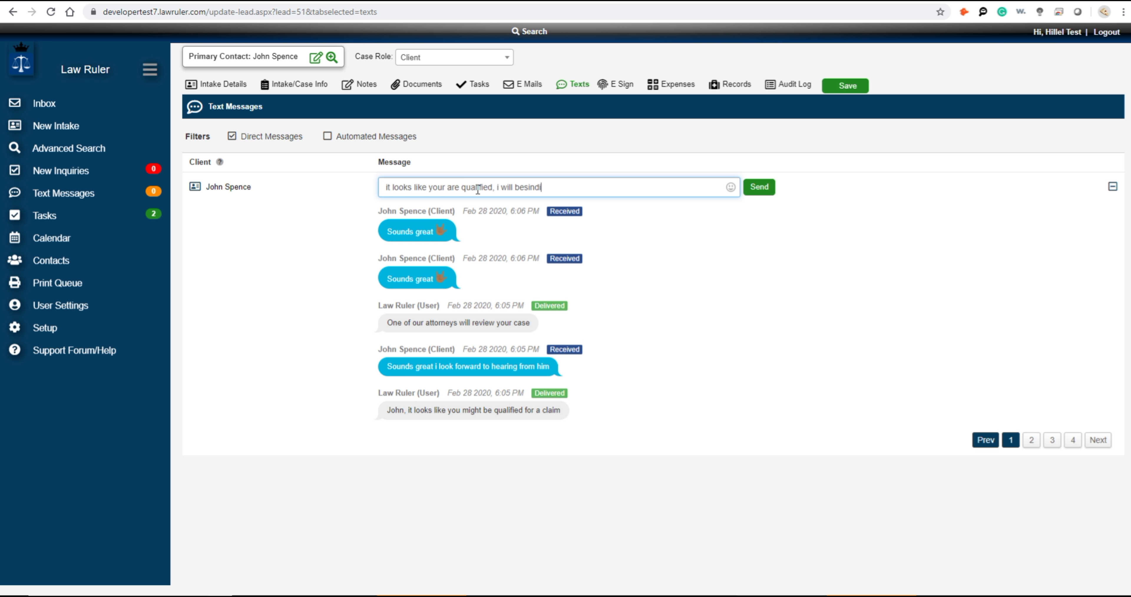
text(ng an e-sign to yo)
text(u shortly to sign)
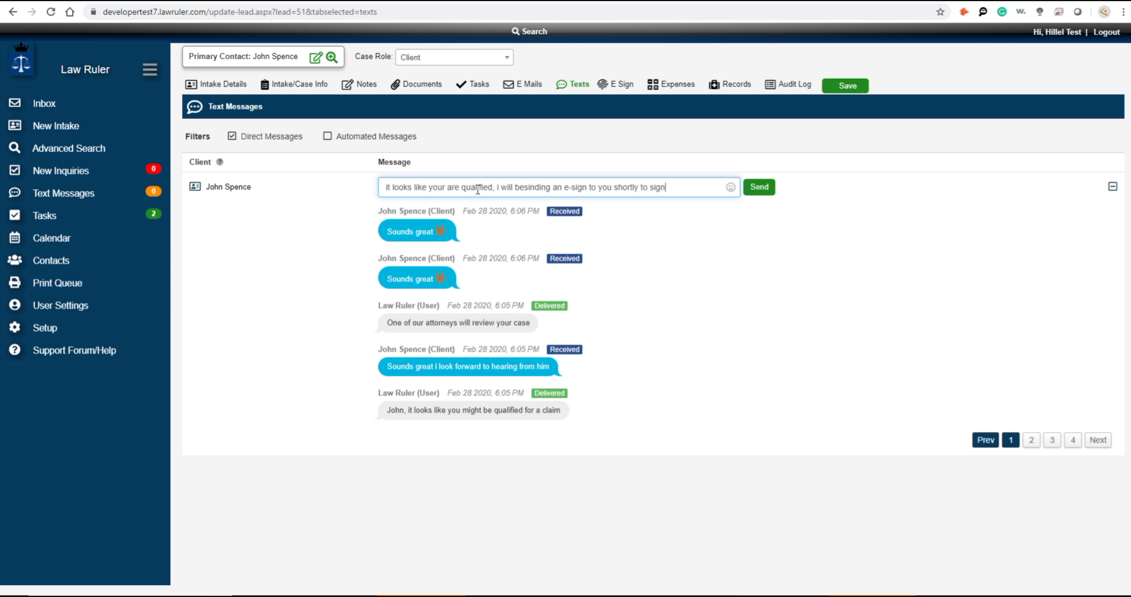
click(759, 189)
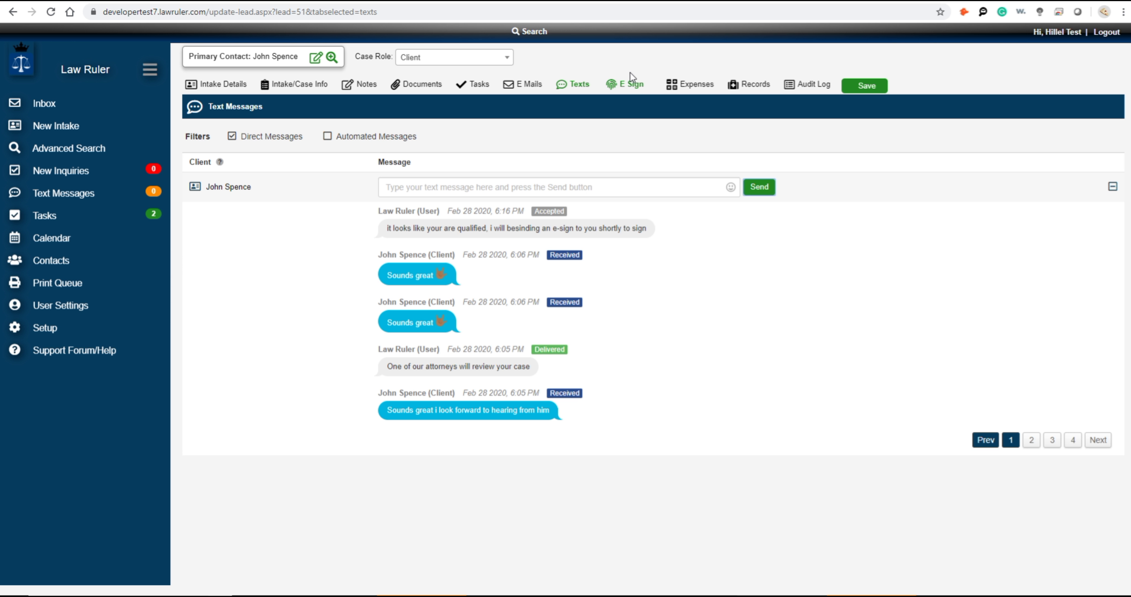
Open the Photos folder among the documents in the client's record.
click(631, 86)
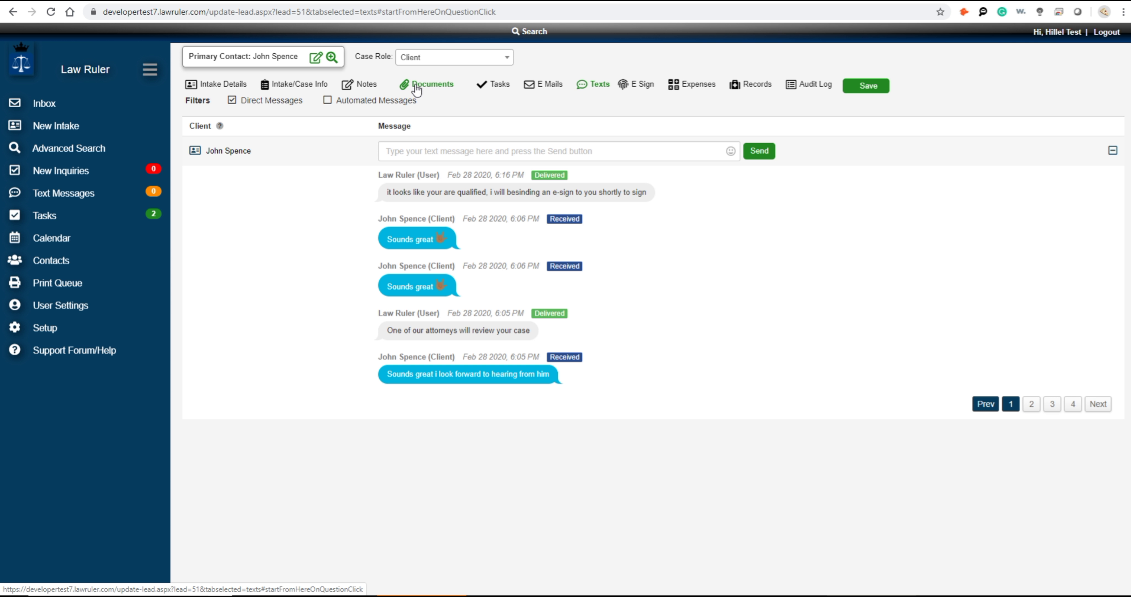
click(425, 88)
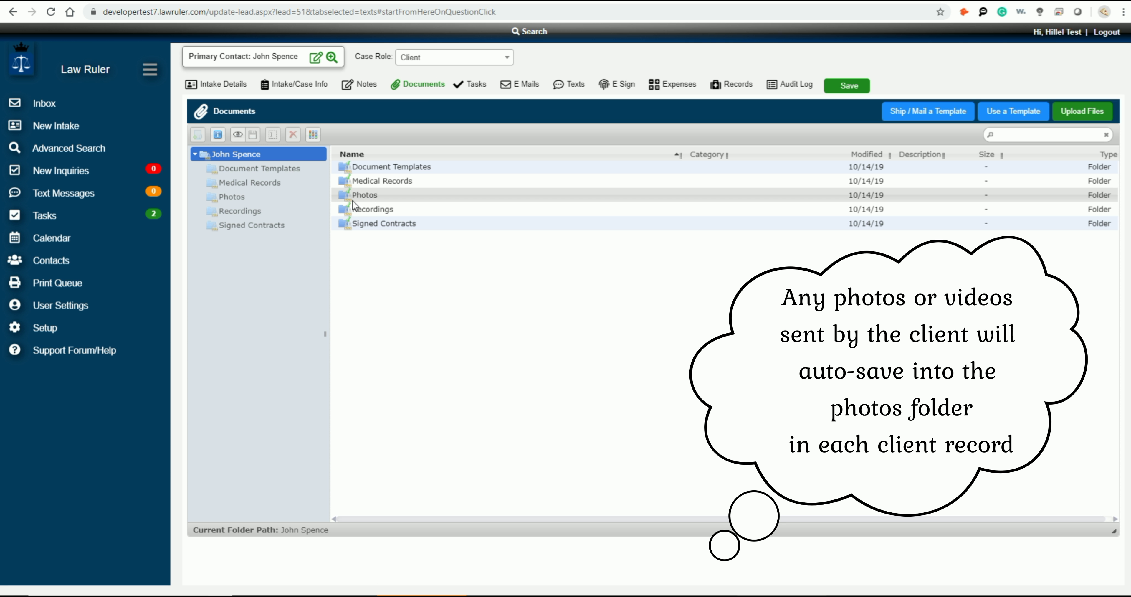
double_click(364, 193)
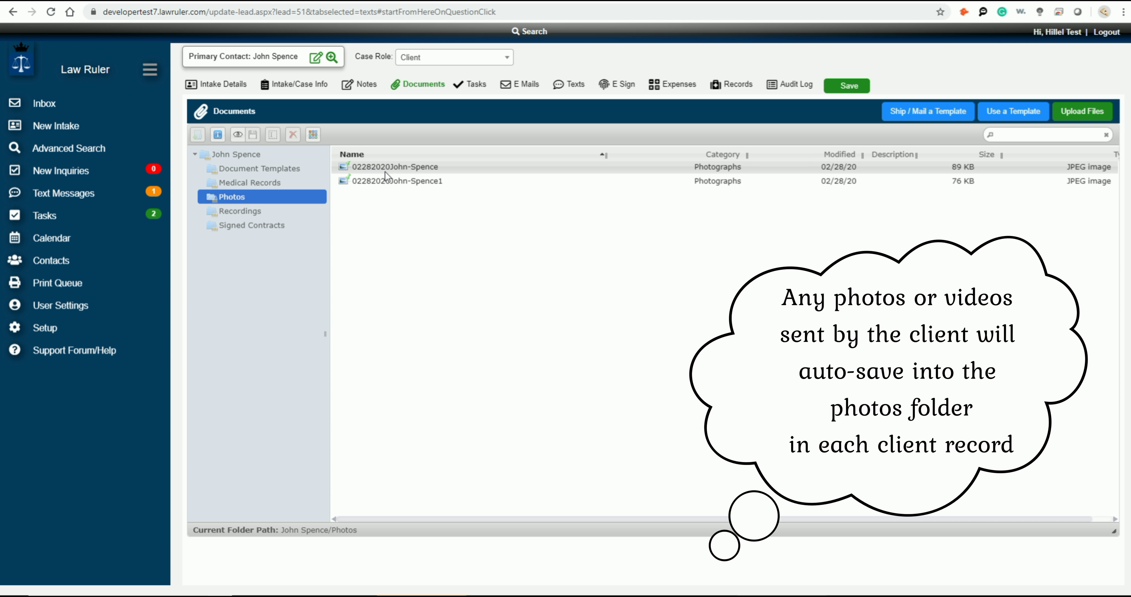
Preview the vehicle photo and the injury photo saved in the Photos folder, closing each preview.
right_click(408, 166)
click(435, 190)
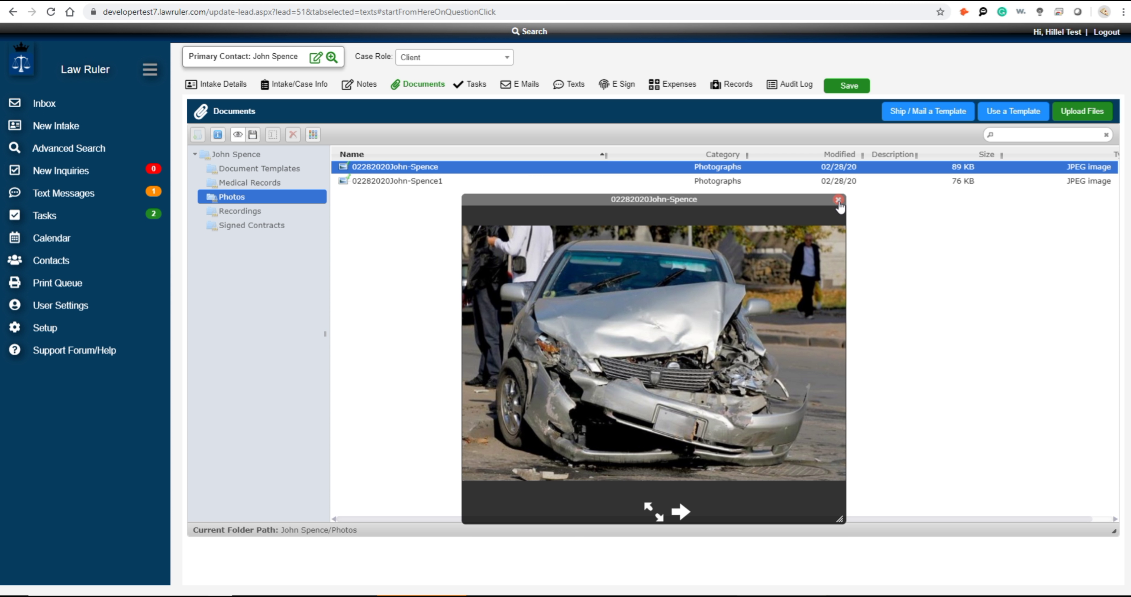
click(838, 199)
right_click(403, 180)
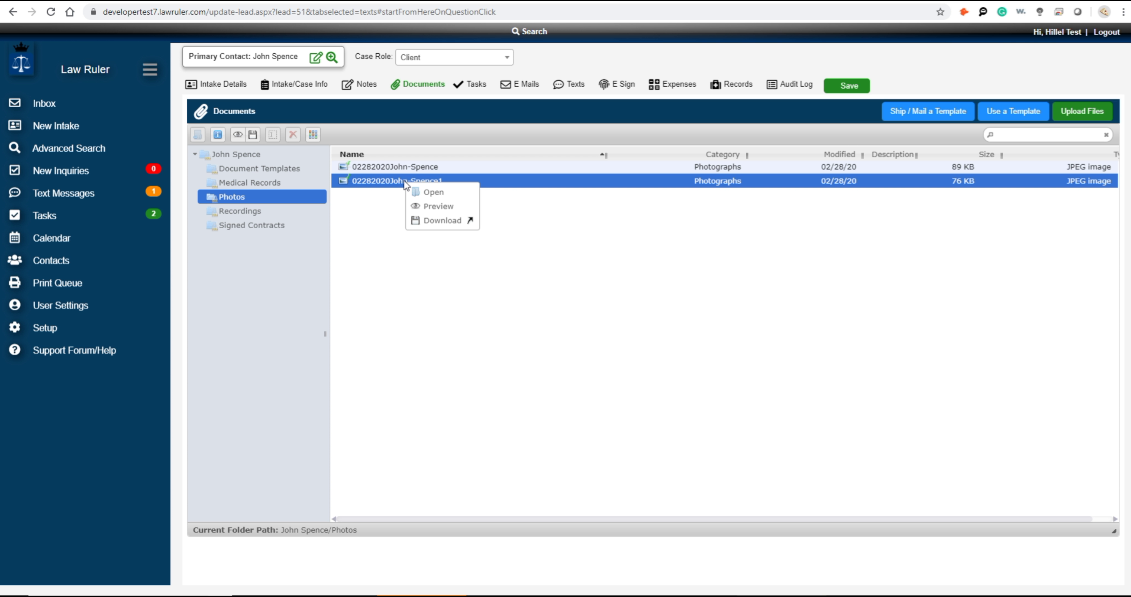
click(431, 206)
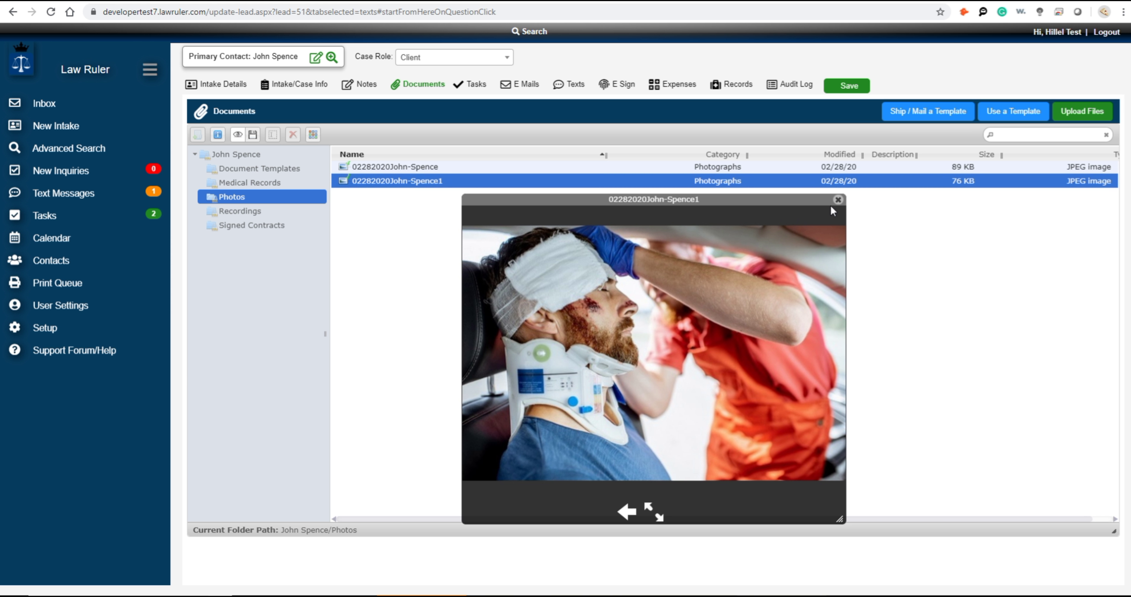
click(837, 203)
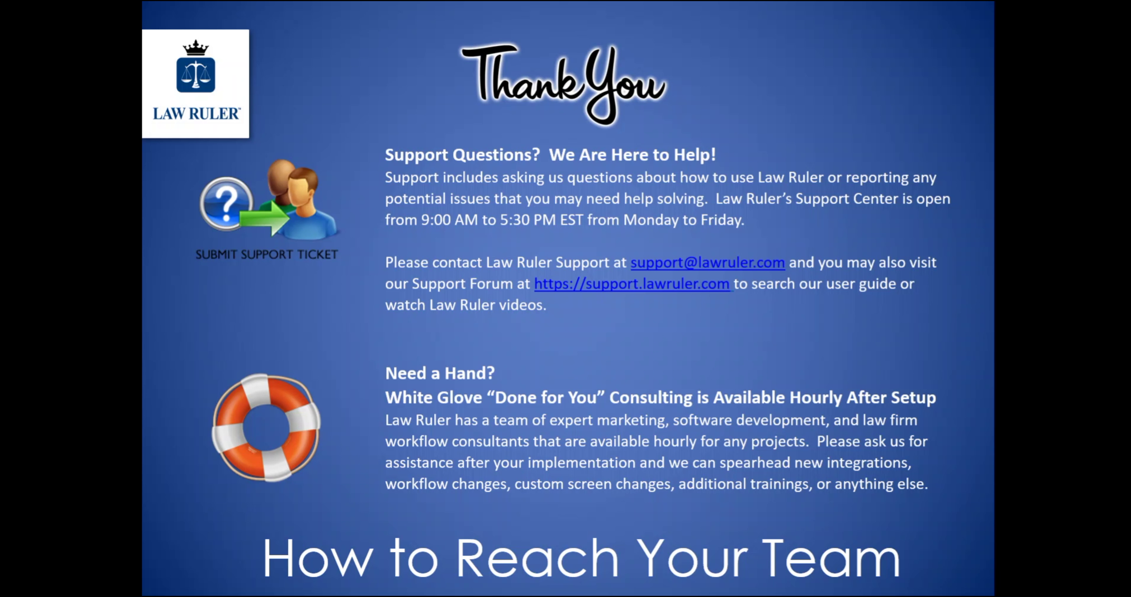